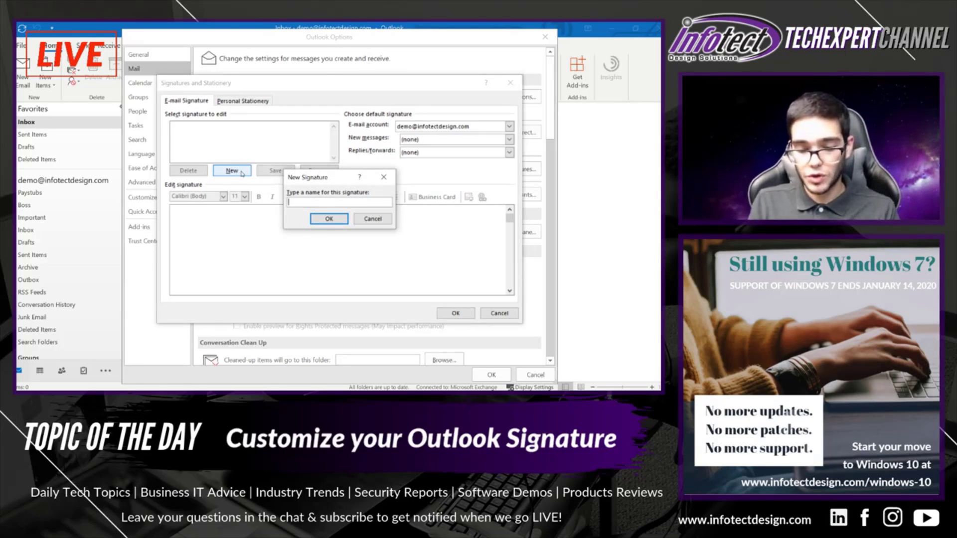
Name the new signature "Demo Signature" and create it
type("Demo Signa")
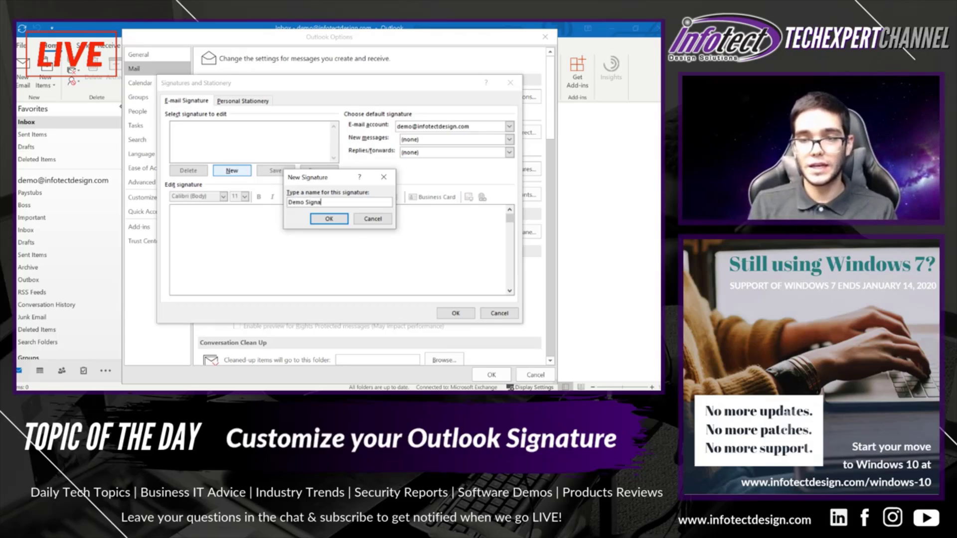
type("ture")
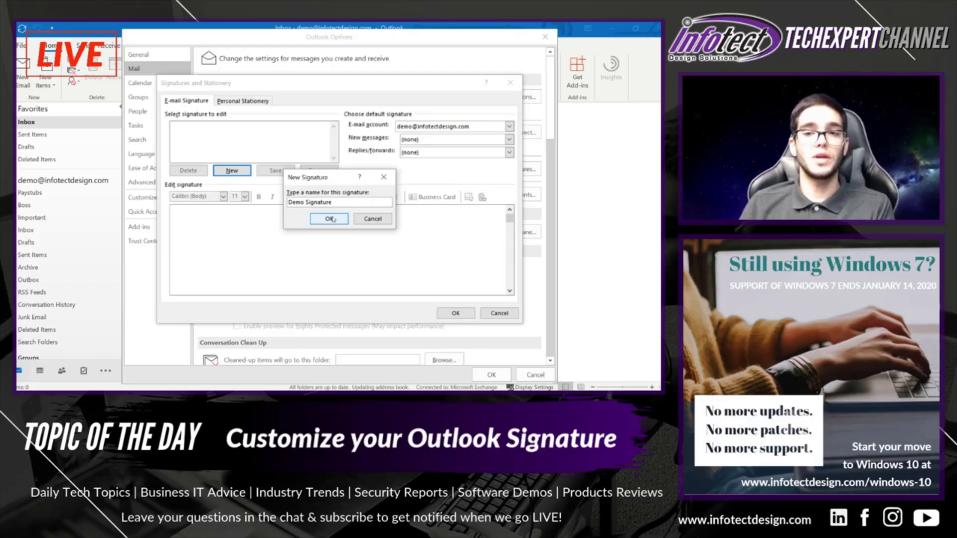
left_click(328, 219)
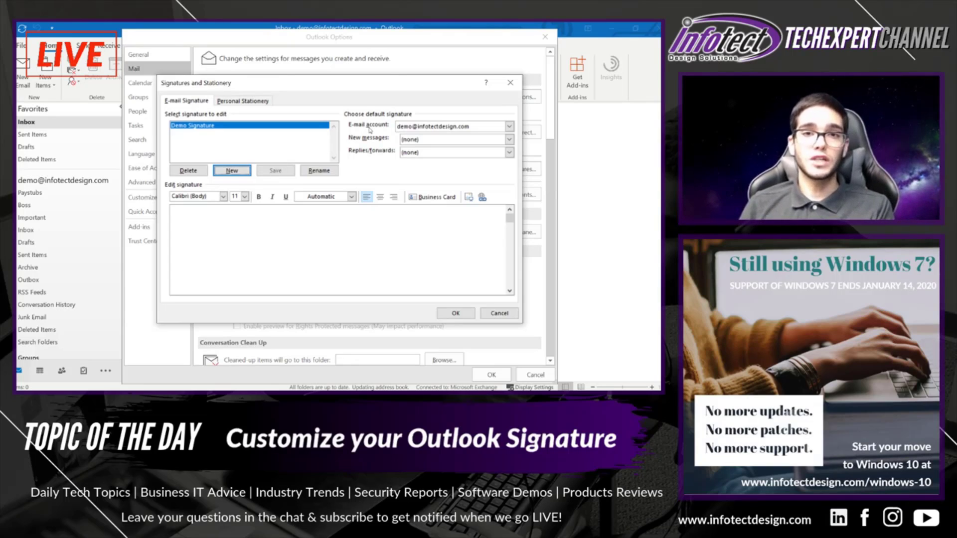
Set Demo Signature as the default for both new messages and replies/forwards
left_click(406, 140)
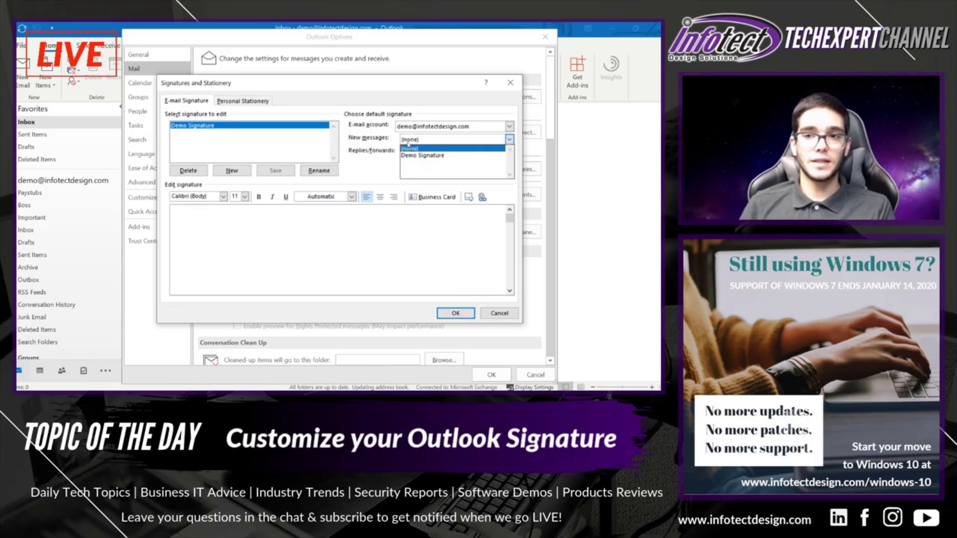
left_click(415, 154)
left_click(414, 152)
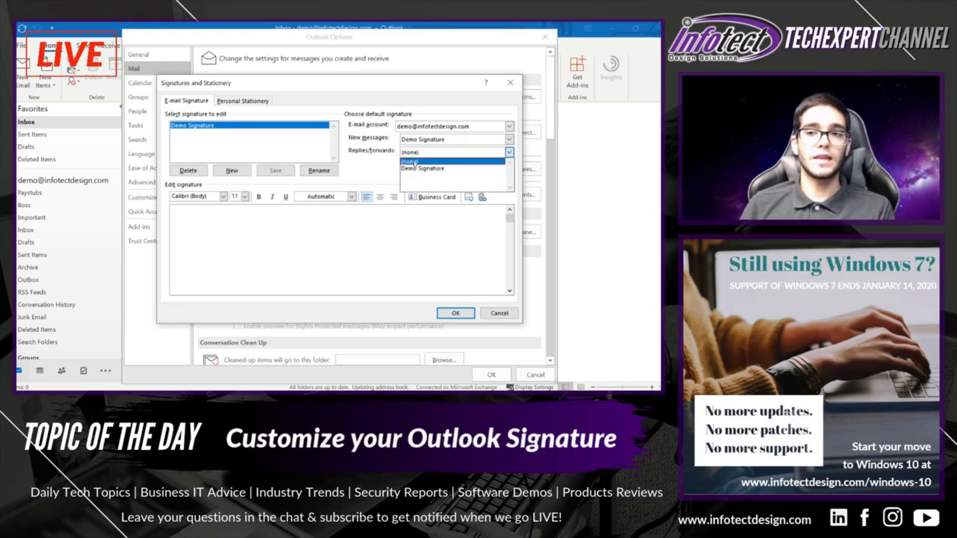
left_click(415, 169)
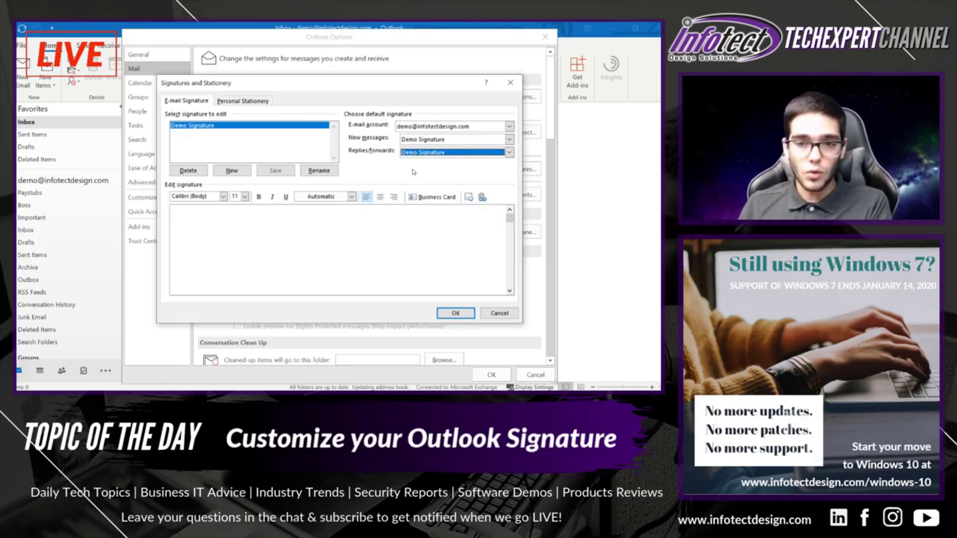
Fill the signature body with "Demo User" and "Infotect Design Solutions" on two separate lines
left_click(364, 224)
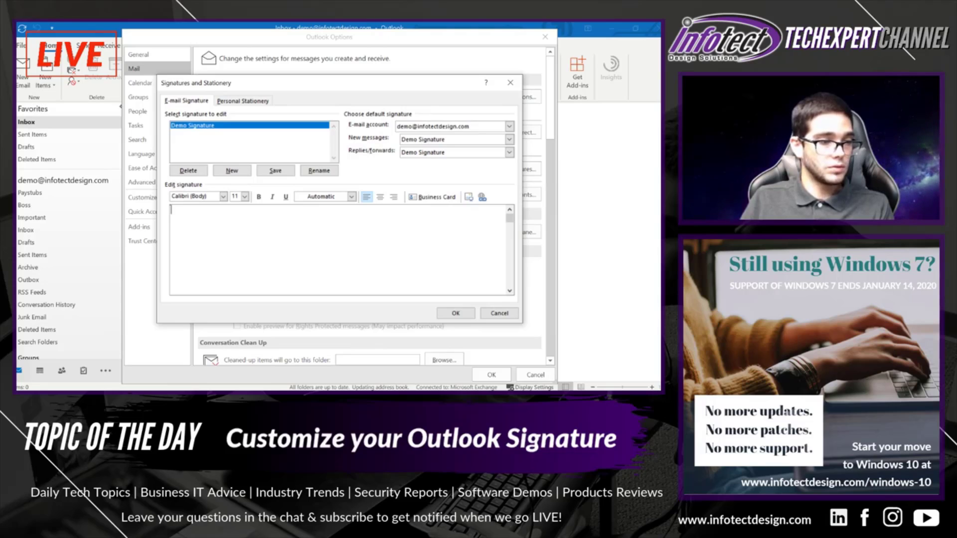
key("alt+Tab")
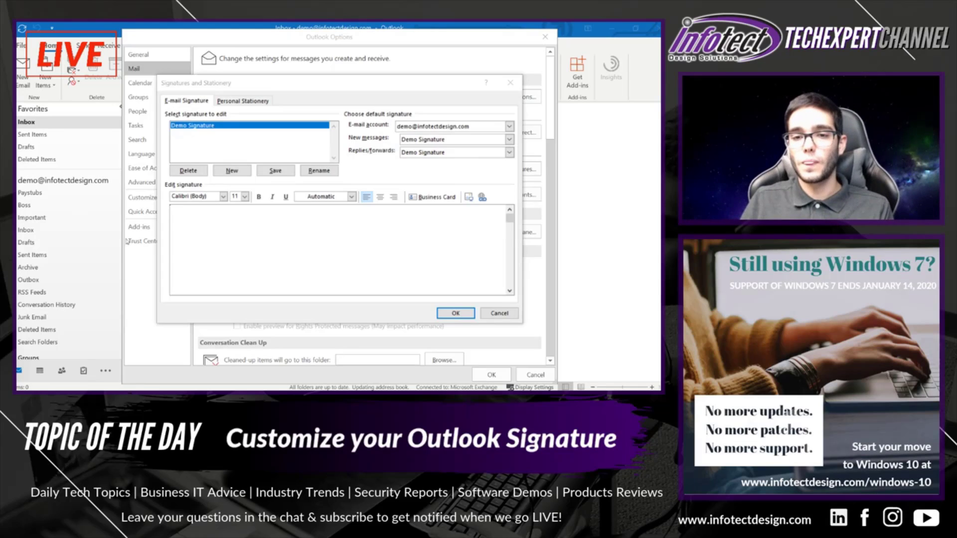
left_click(188, 249)
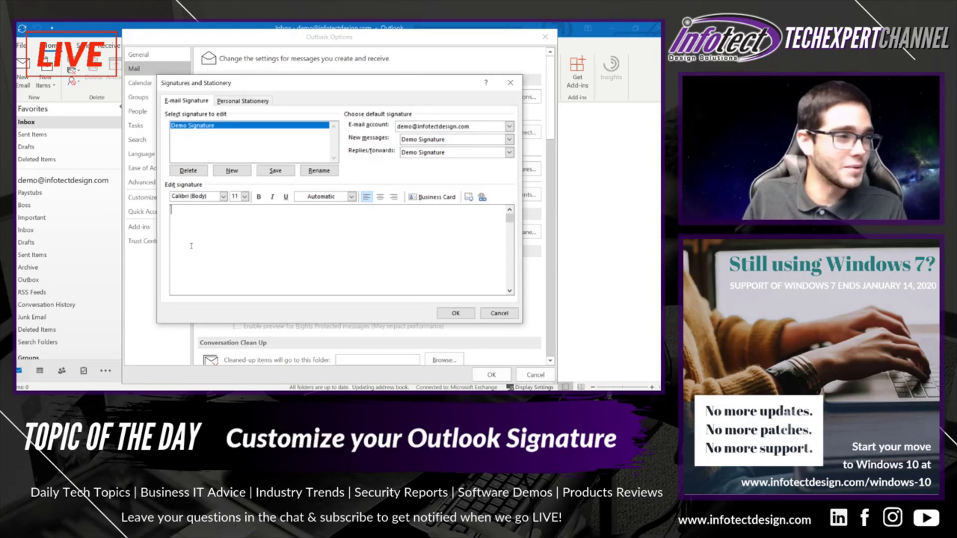
key("alt+Tab")
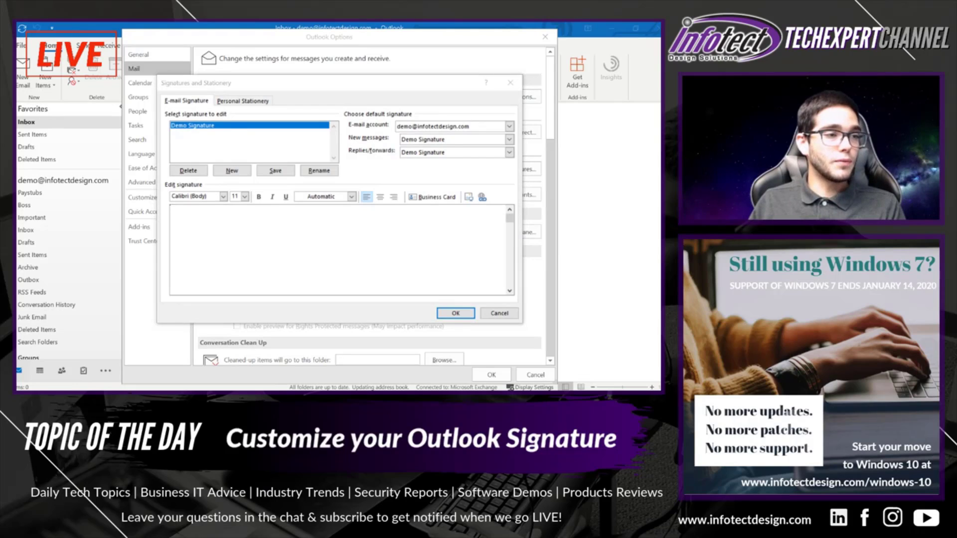
left_click(313, 265)
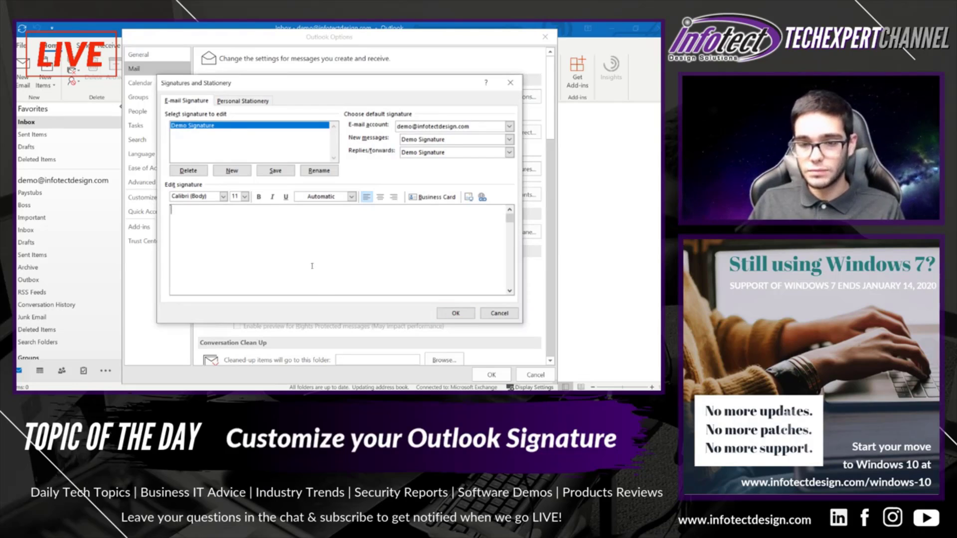
type("Demo User Infotect Design Solutions")
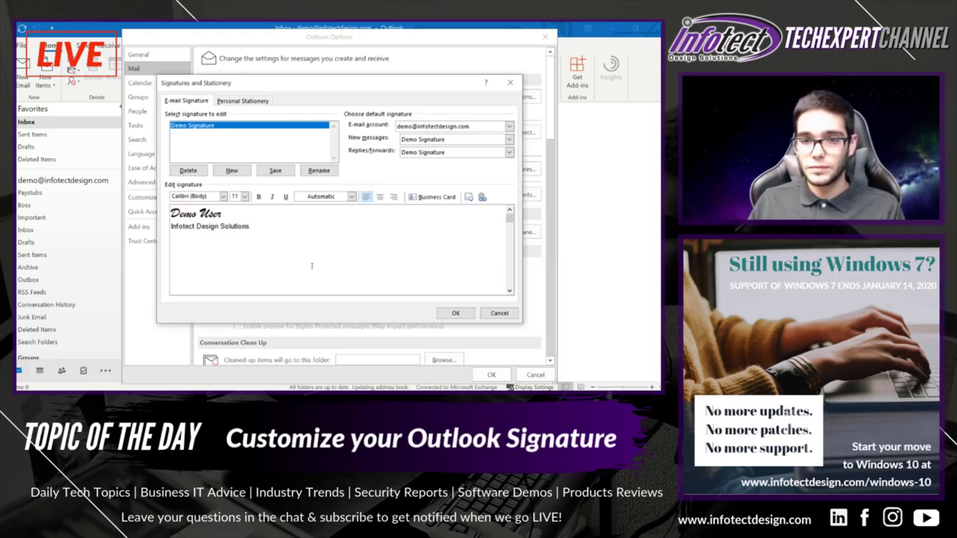
Change the font of the "Demo User" line to Arial Black
left_click(214, 214)
left_click(227, 217)
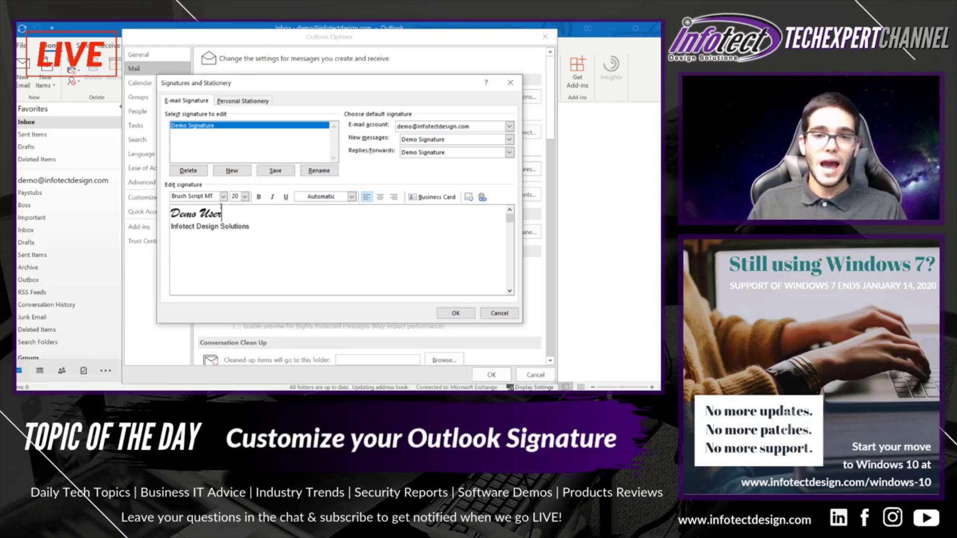
triple_click(225, 212)
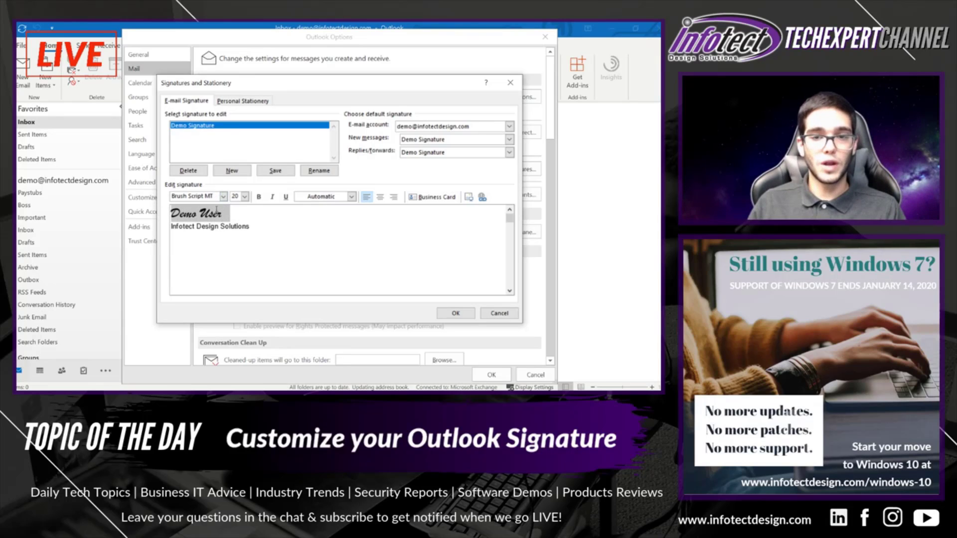
left_click(223, 197)
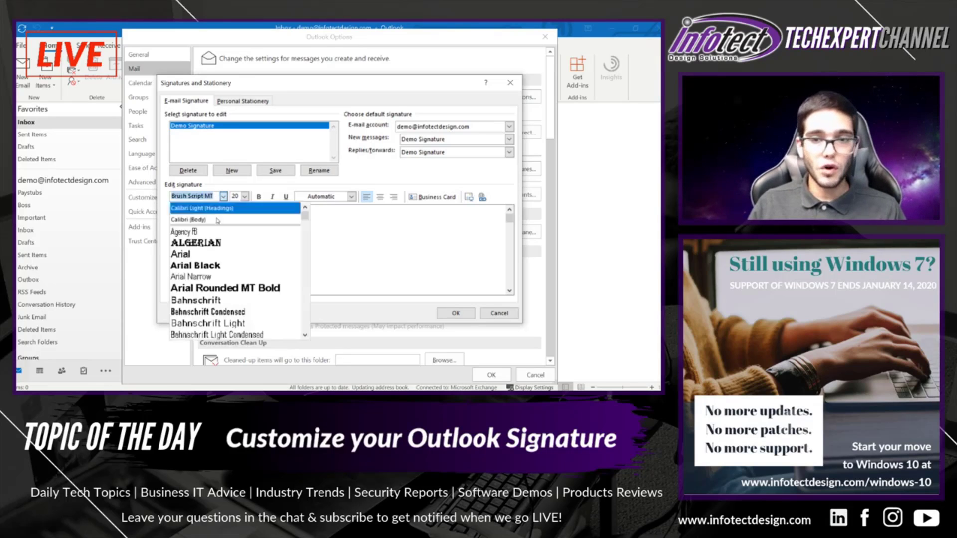
left_click(211, 265)
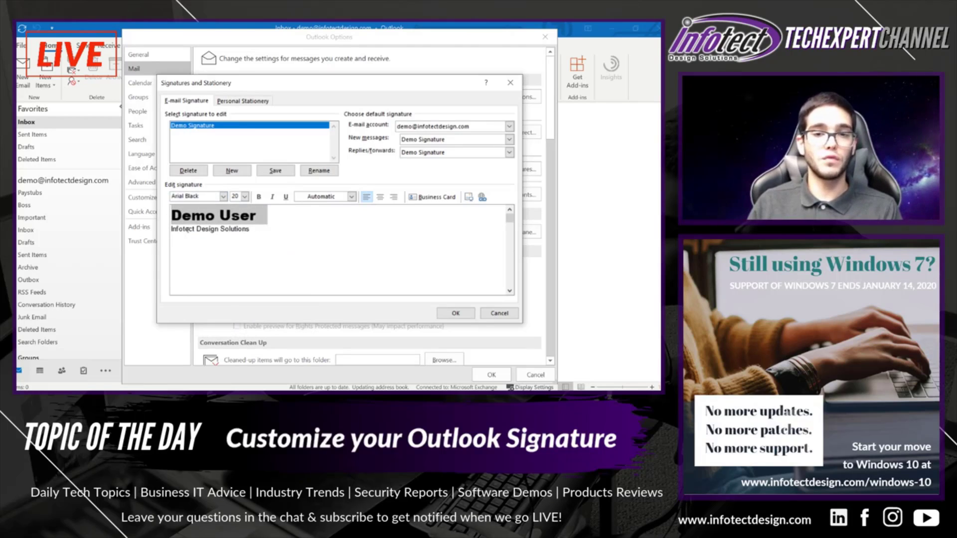
Add the line "Company Number / Contact Number" below the company name in the signature
left_click(257, 232)
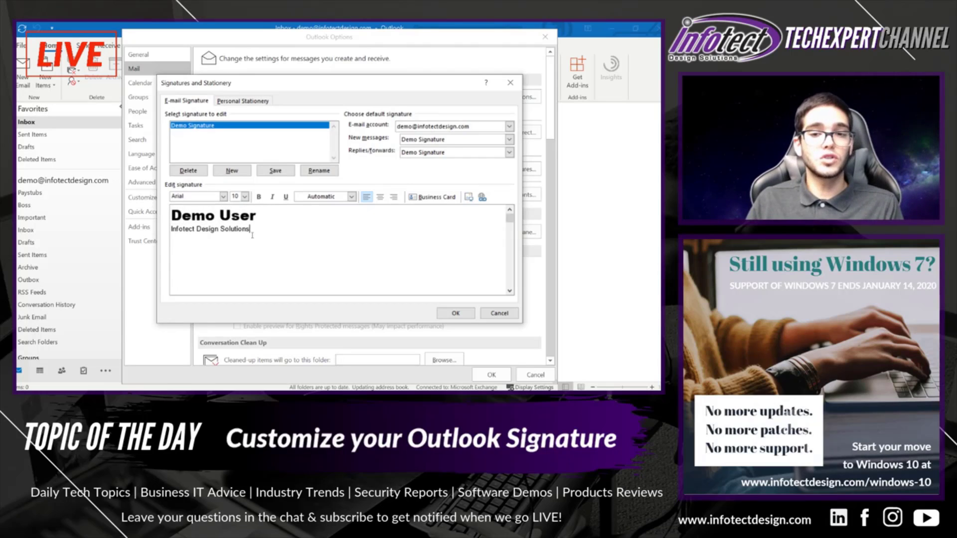
key("Return")
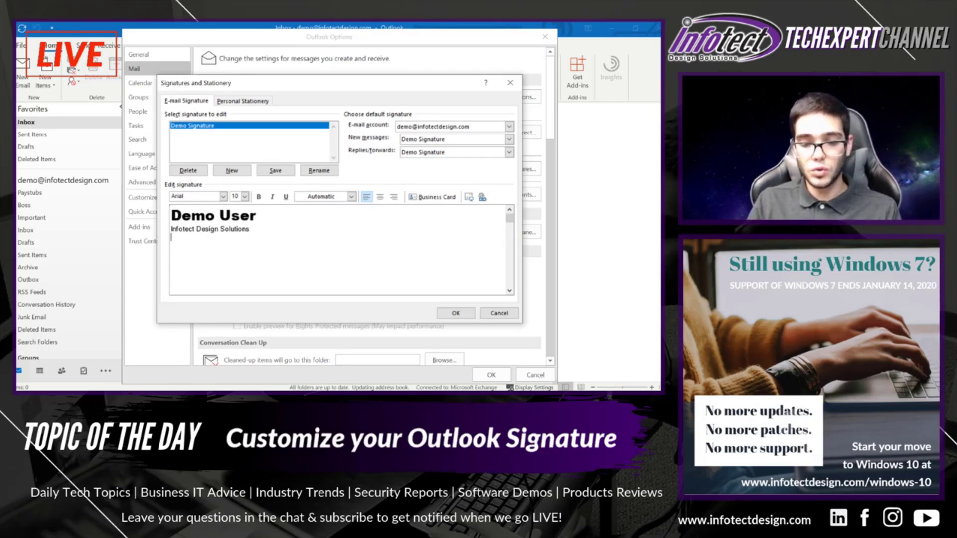
type("Tit")
key("BackSpace")
key("BackSpace")
key("BackSpace")
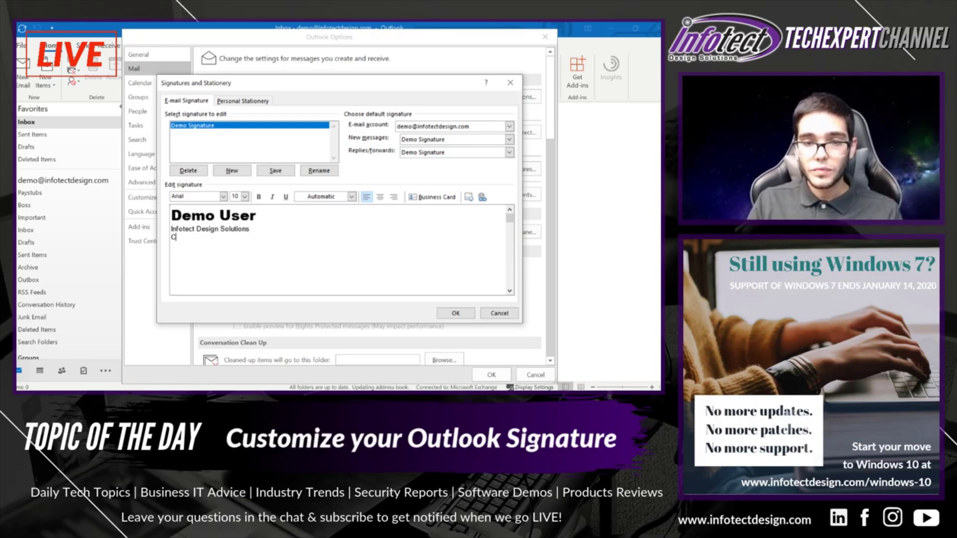
type("Company N")
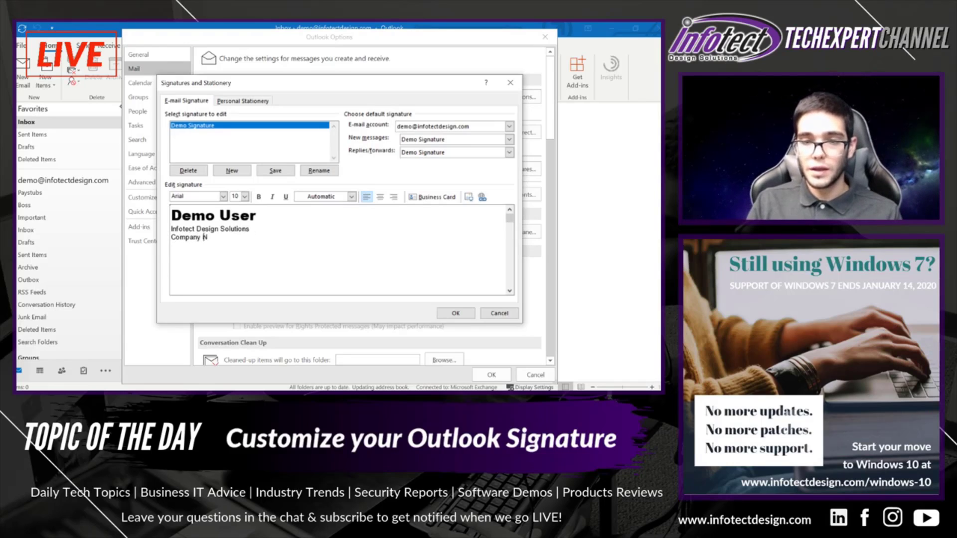
type("umber / Co")
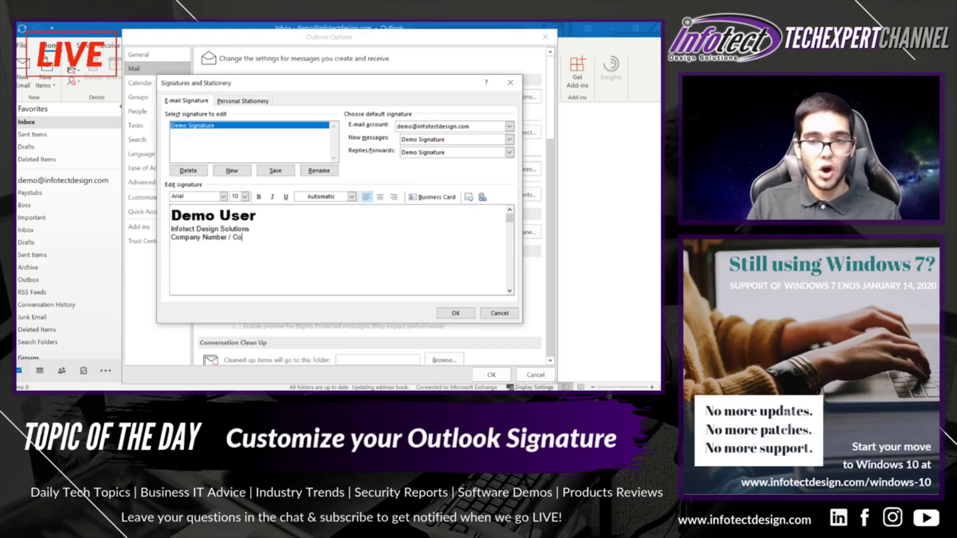
type("ntact Number")
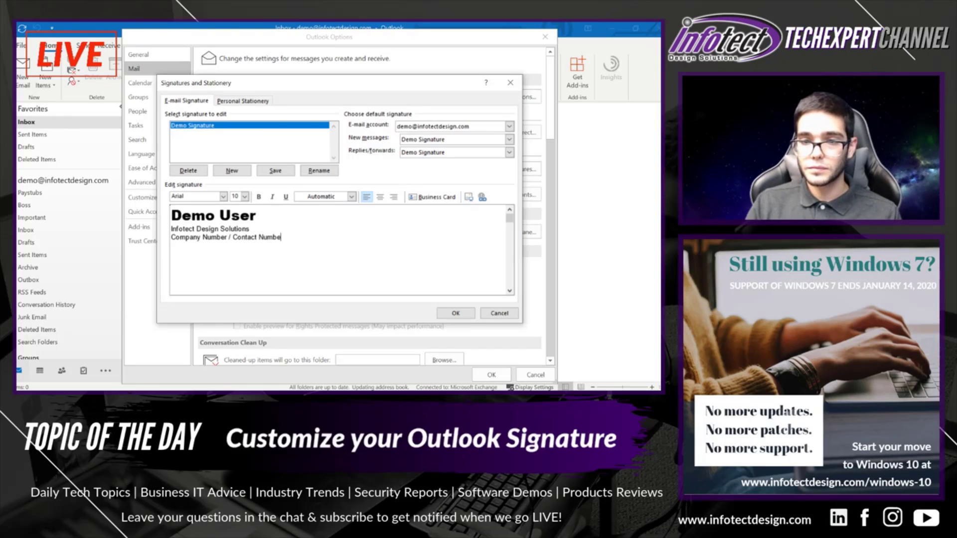
Add the line "Company Address / Personal Address" below the contact number line
key("Return")
type("Company Ad")
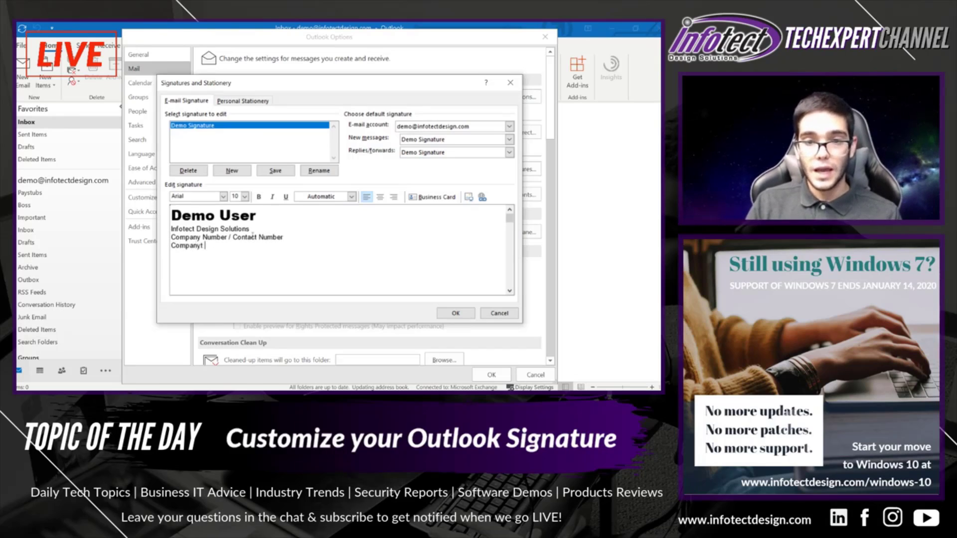
type("dress")
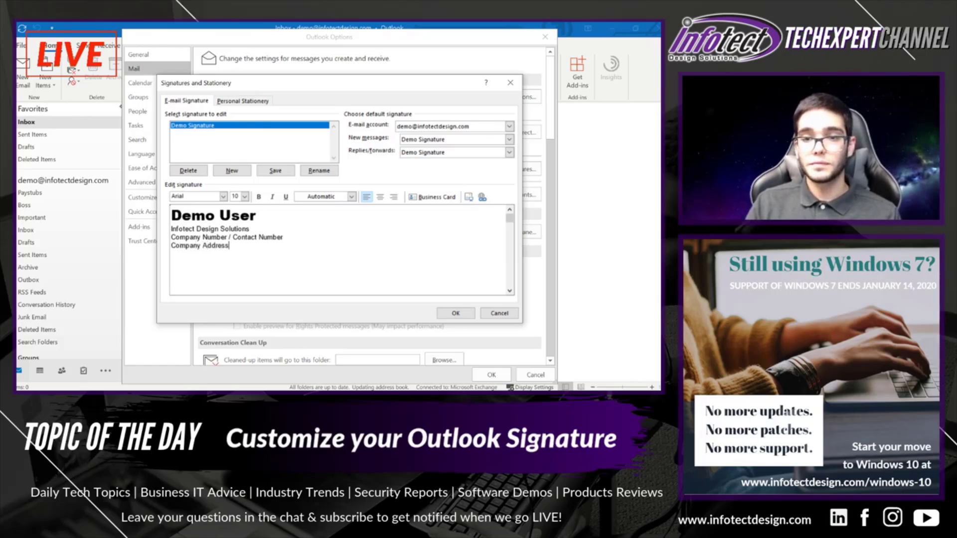
type(" / Personal A")
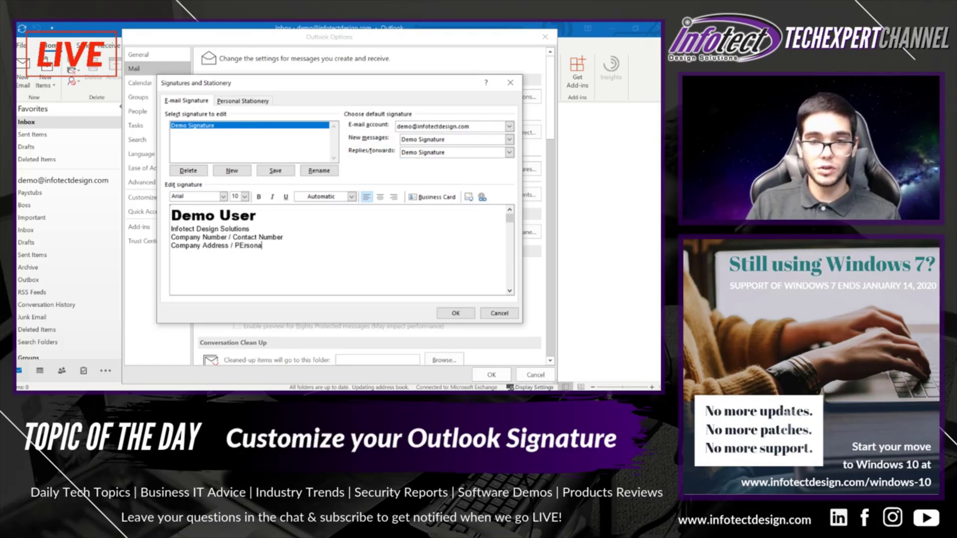
type("ddress")
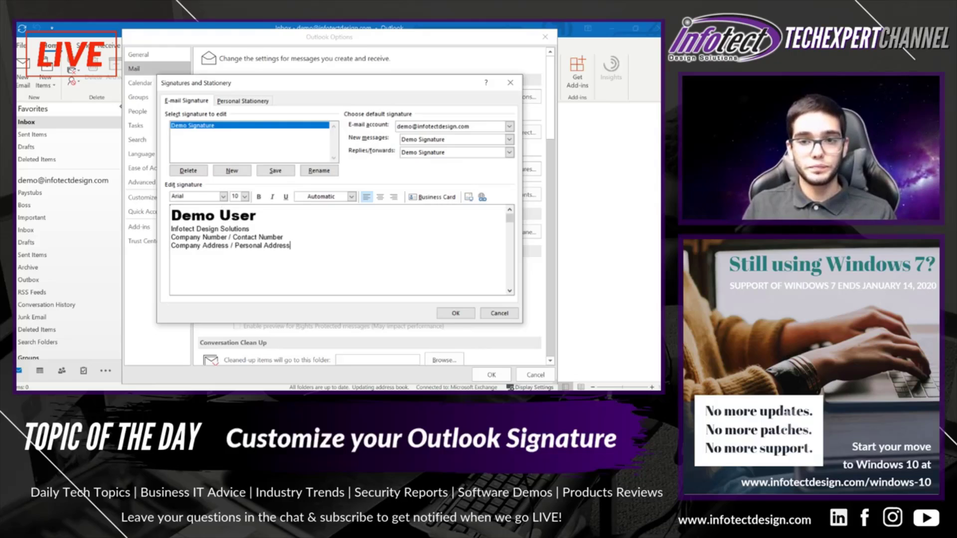
Start a new empty line below the address line in the signature
left_click(220, 215)
left_click_drag(267, 221, 223, 210)
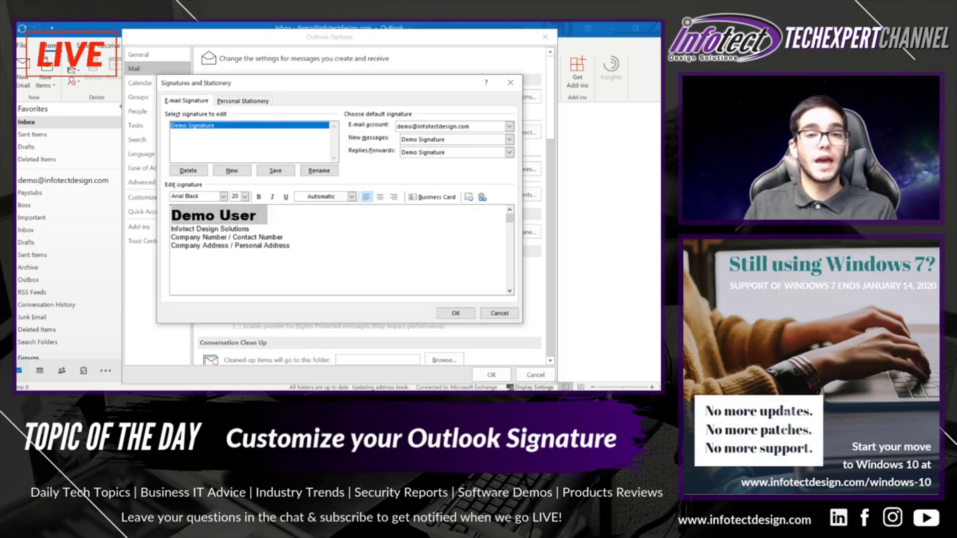
left_click(292, 245)
key("Return")
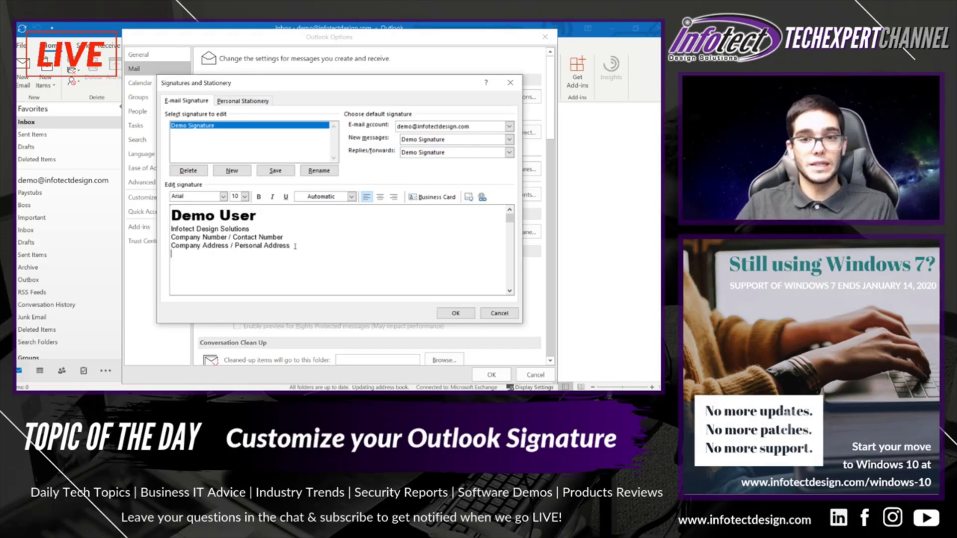
Switch to File Explorer, copy the image Signature Picture.png from the Pictures folder, and return to the signature editor in Outlook
mouse_move(389, 391)
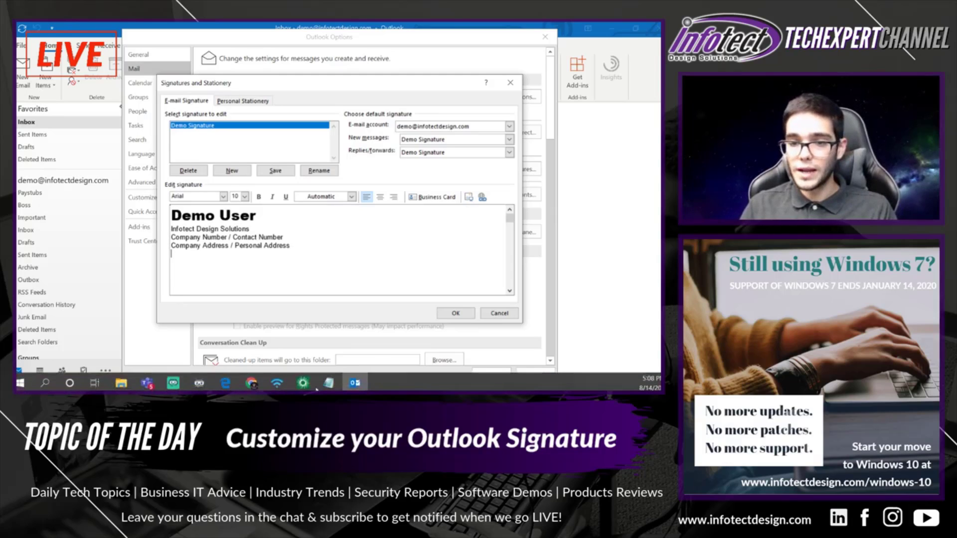
left_click(121, 383)
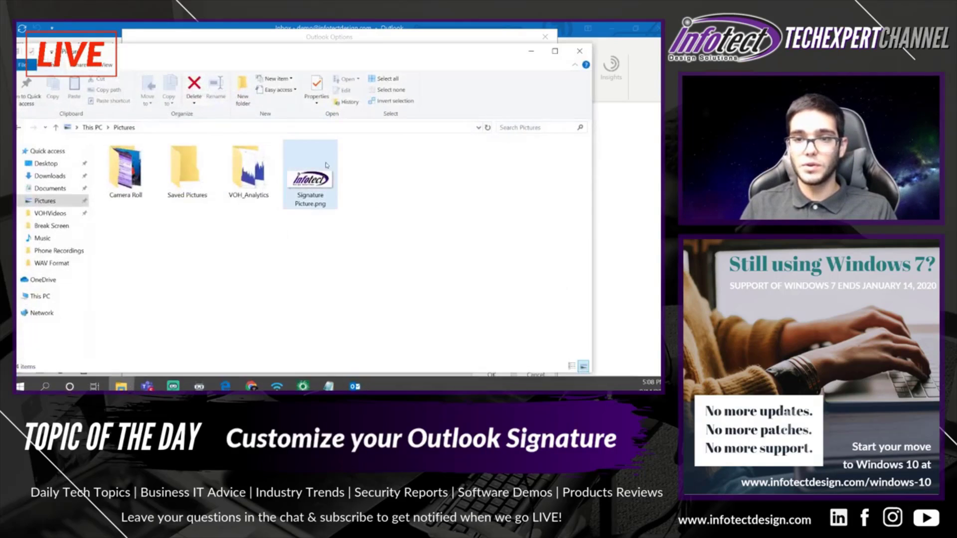
double_click(317, 183)
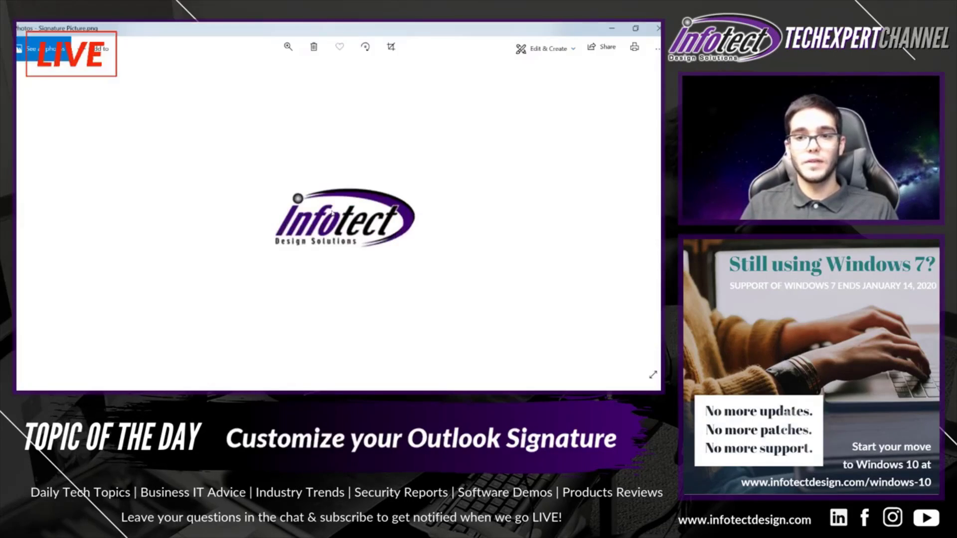
right_click(332, 214)
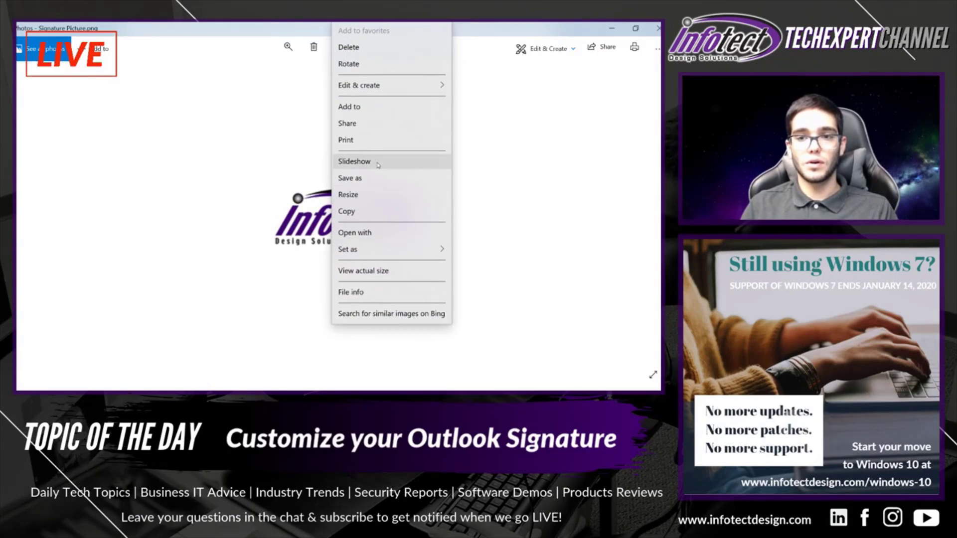
left_click(362, 212)
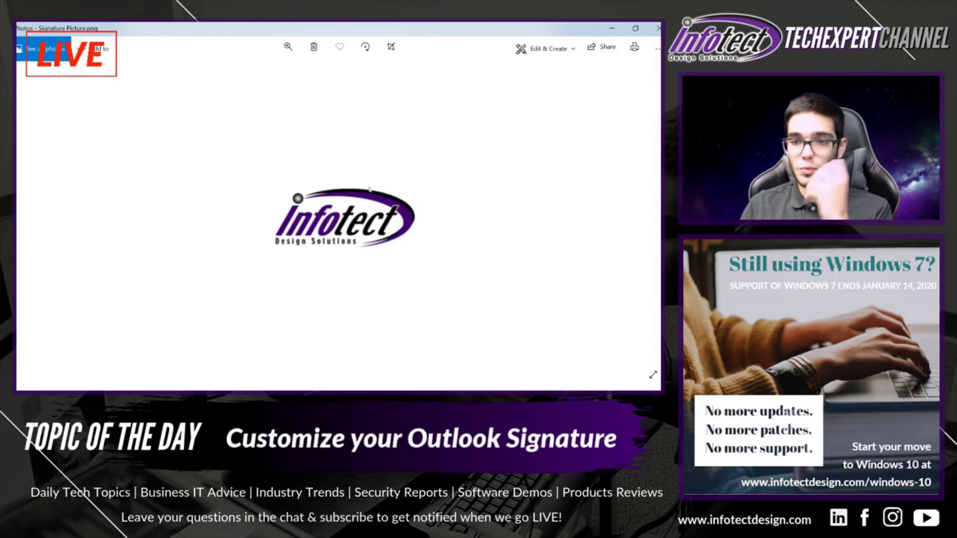
left_click(619, 29)
left_click(528, 55)
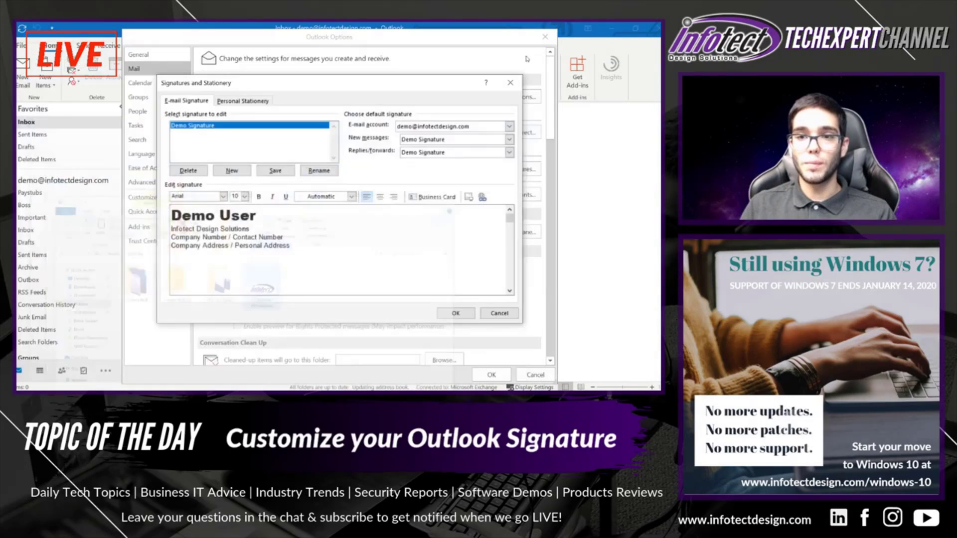
Paste the copied logo image into the signature on the empty line below the address line
right_click(194, 263)
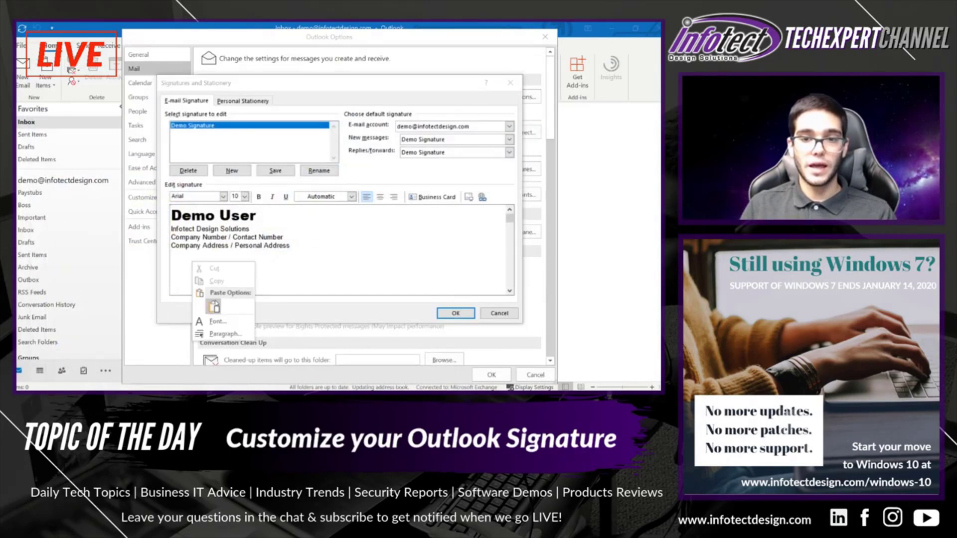
left_click(214, 306)
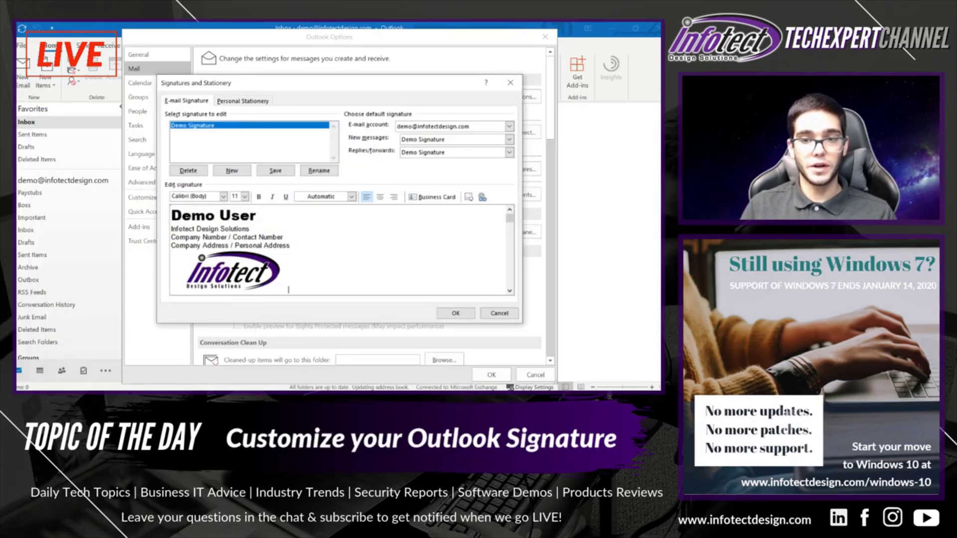
left_click(278, 274)
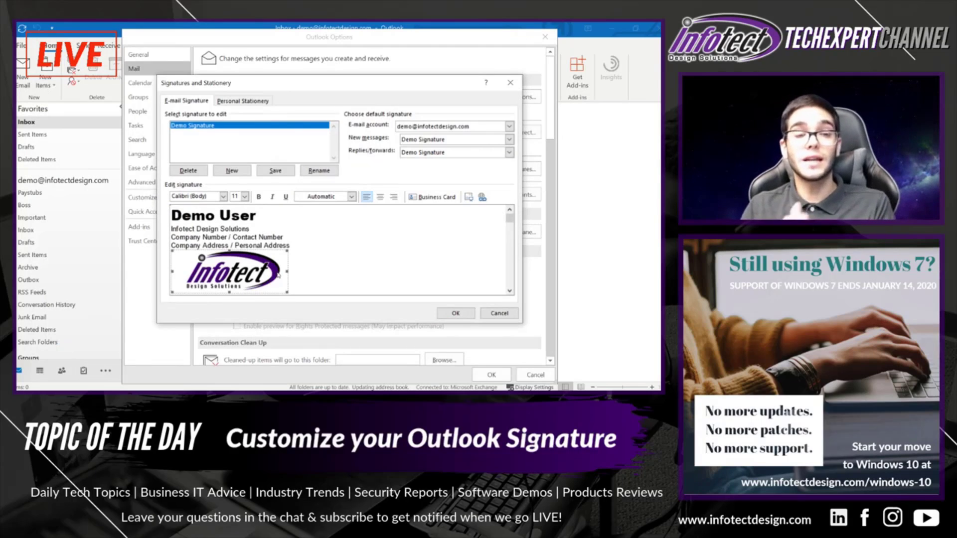
left_click(329, 254)
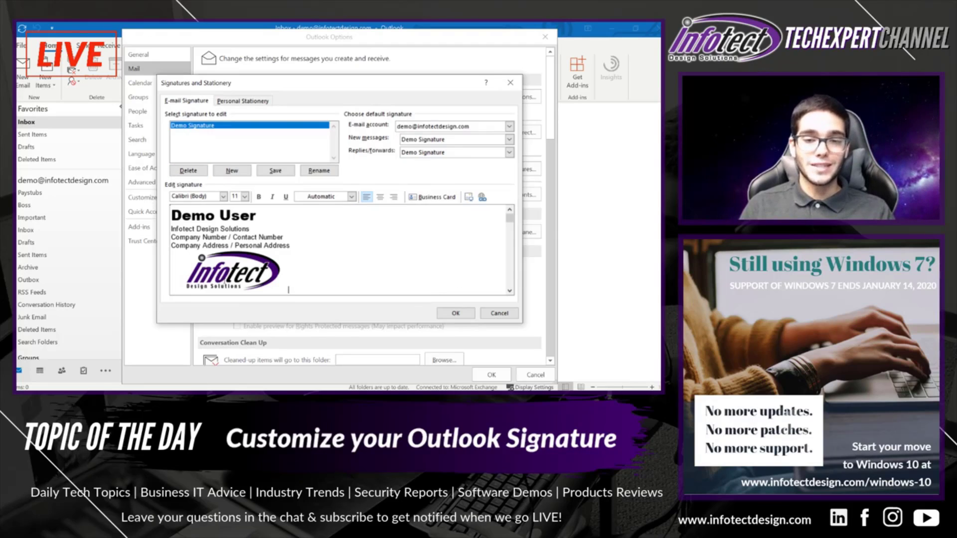
left_click(286, 288)
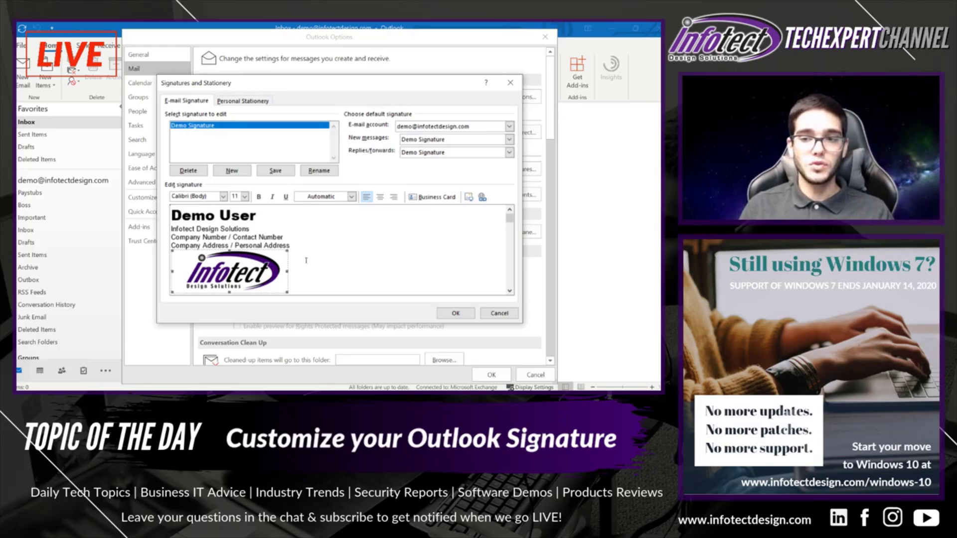
left_click(483, 200)
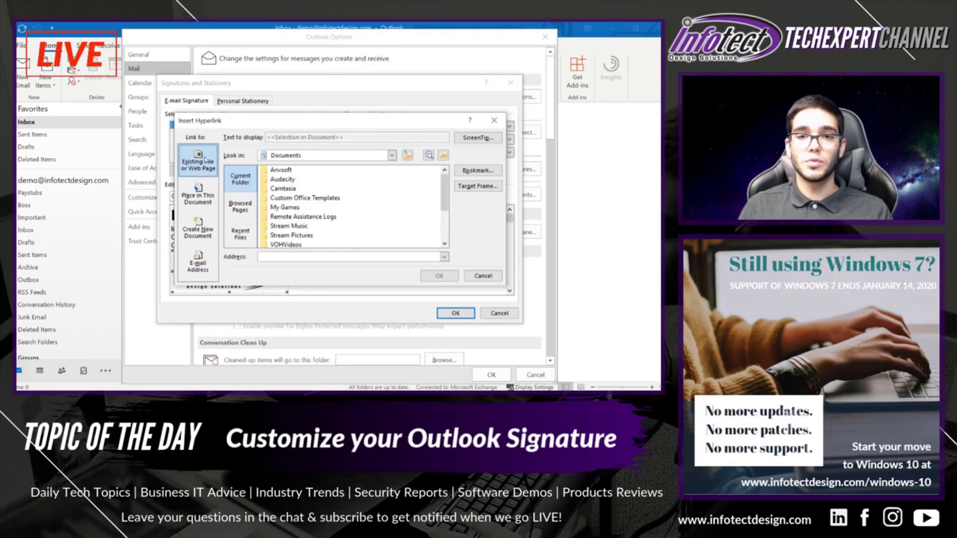
left_click(282, 257)
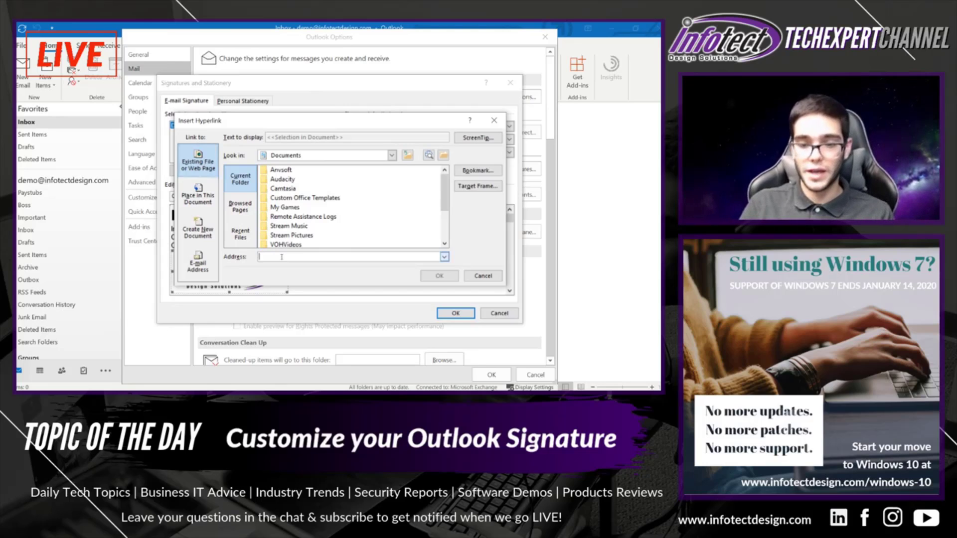
type("http://www.")
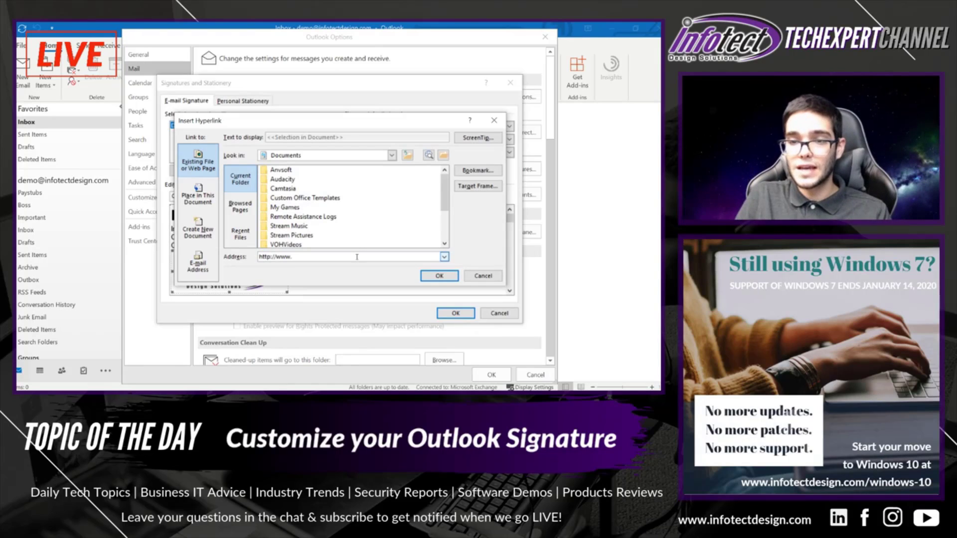
type("infotect")
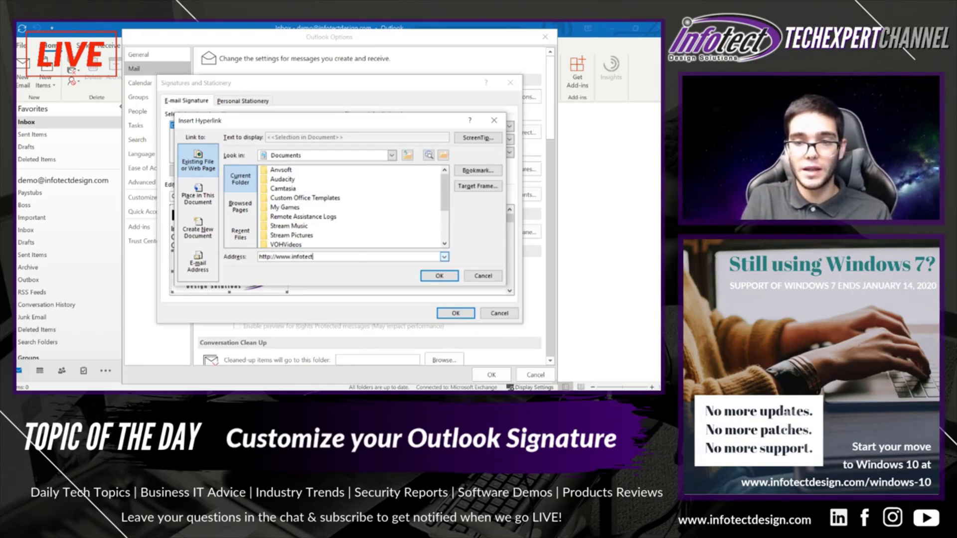
type("design.com")
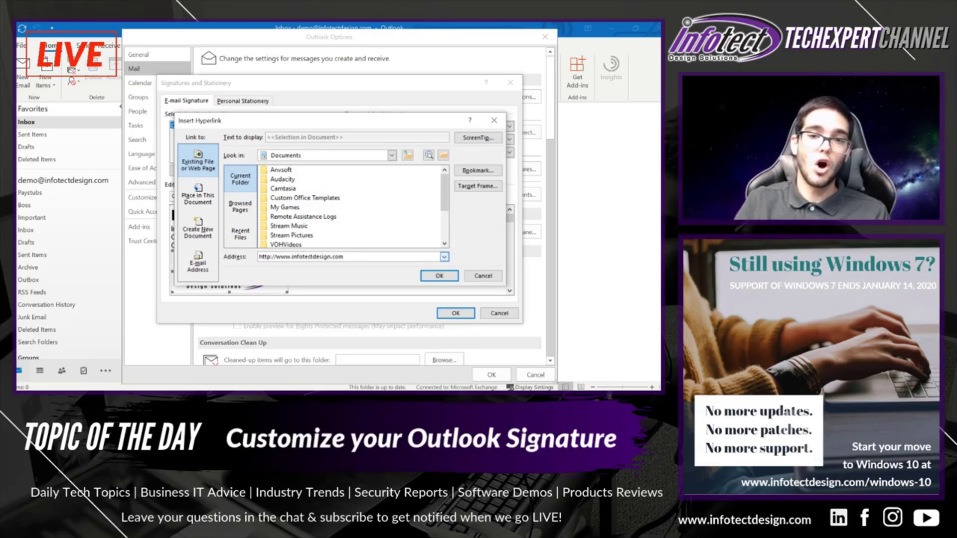
left_click(451, 278)
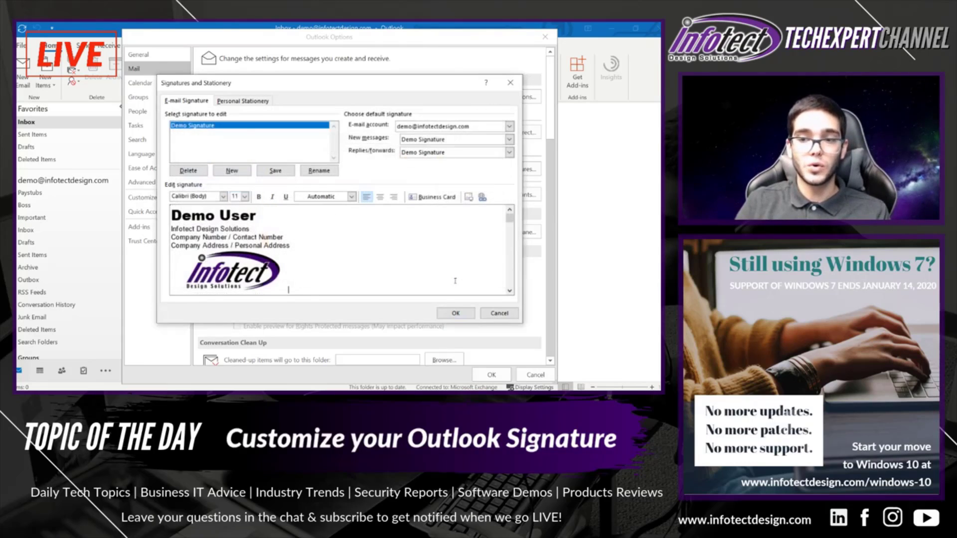
Save the signature, accept the Outlook options, and start a new email message to check the inserted signature
left_click(456, 313)
left_click(490, 376)
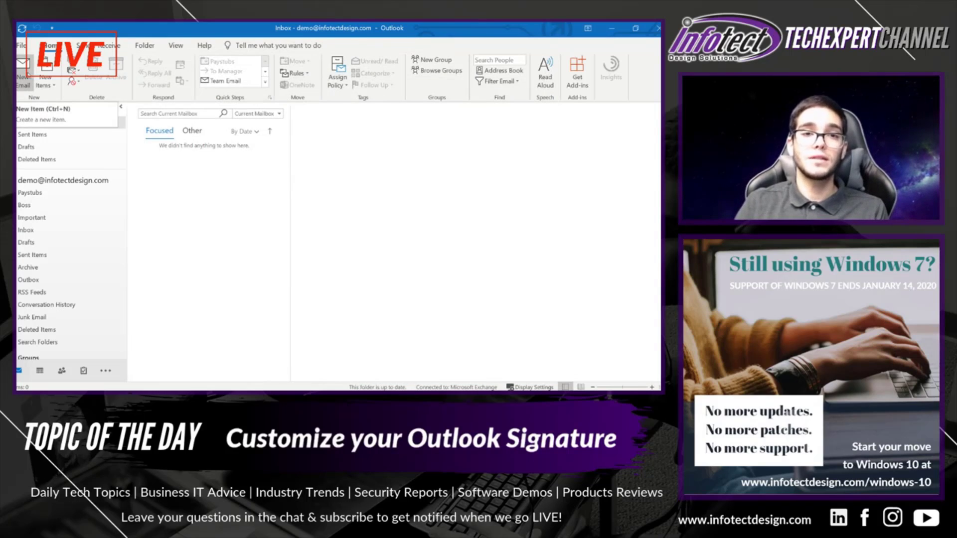
left_click(24, 75)
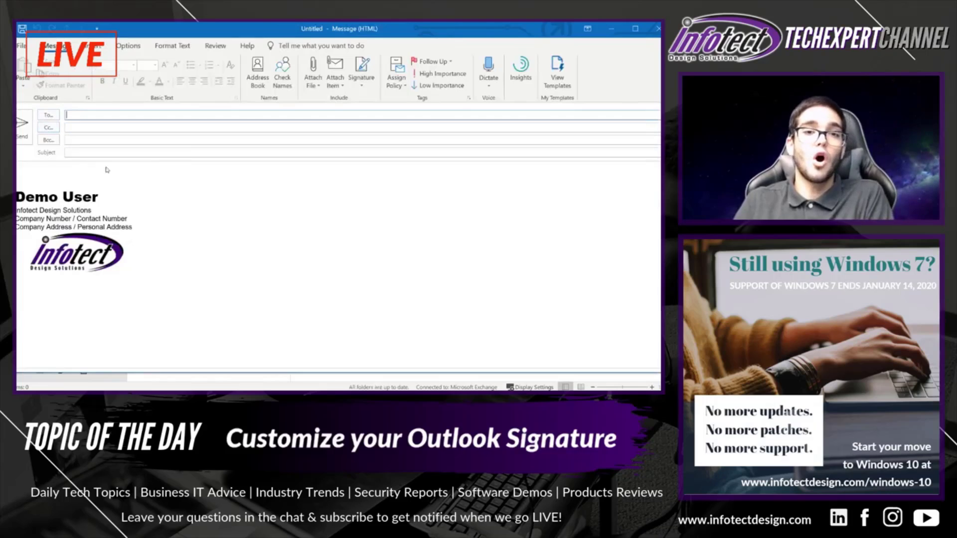
left_click(145, 193)
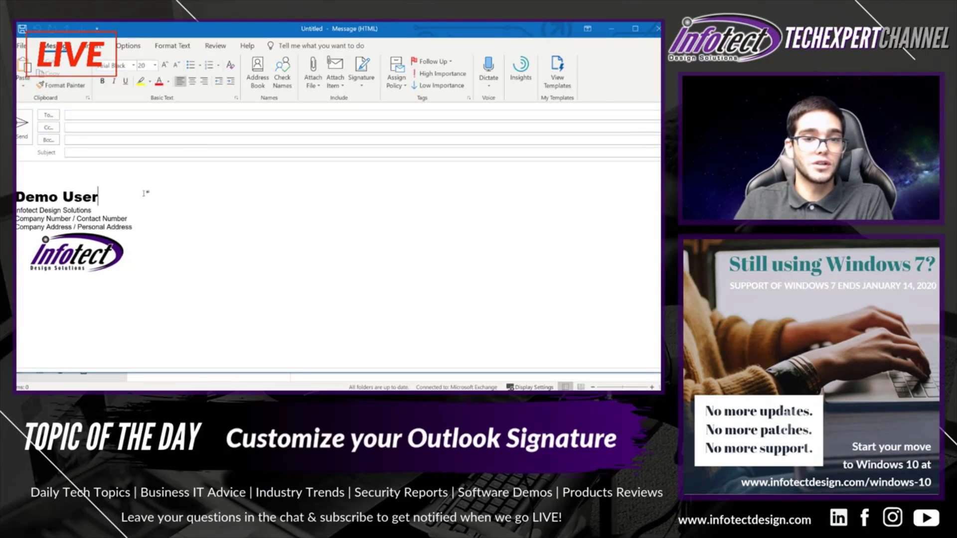